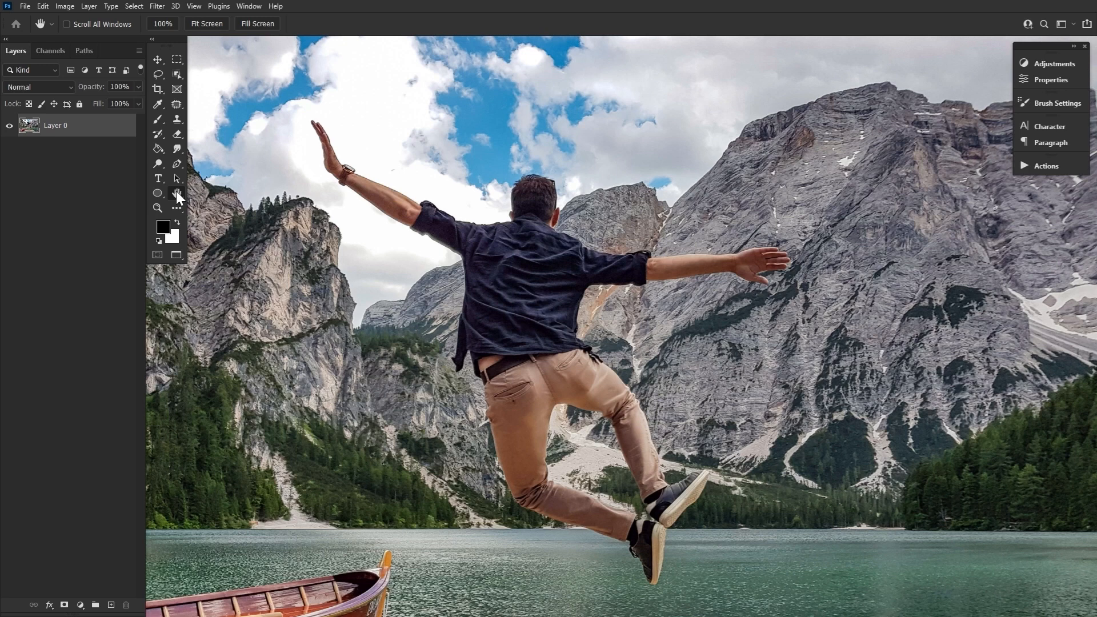
Duplicate the photo layer and draw a loose lasso selection around the jumping man on the copy
drag(95, 133, 95, 121)
click(159, 75)
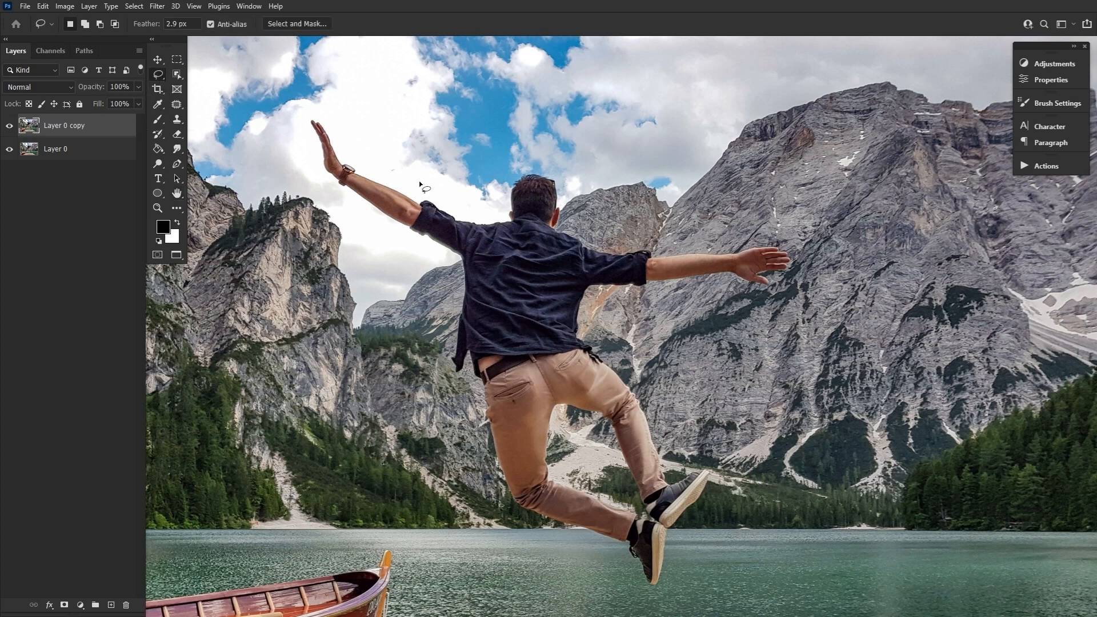
mouse_move(303, 108)
mouse_down()
mouse_move(316, 186)
mouse_move(404, 247)
mouse_up()
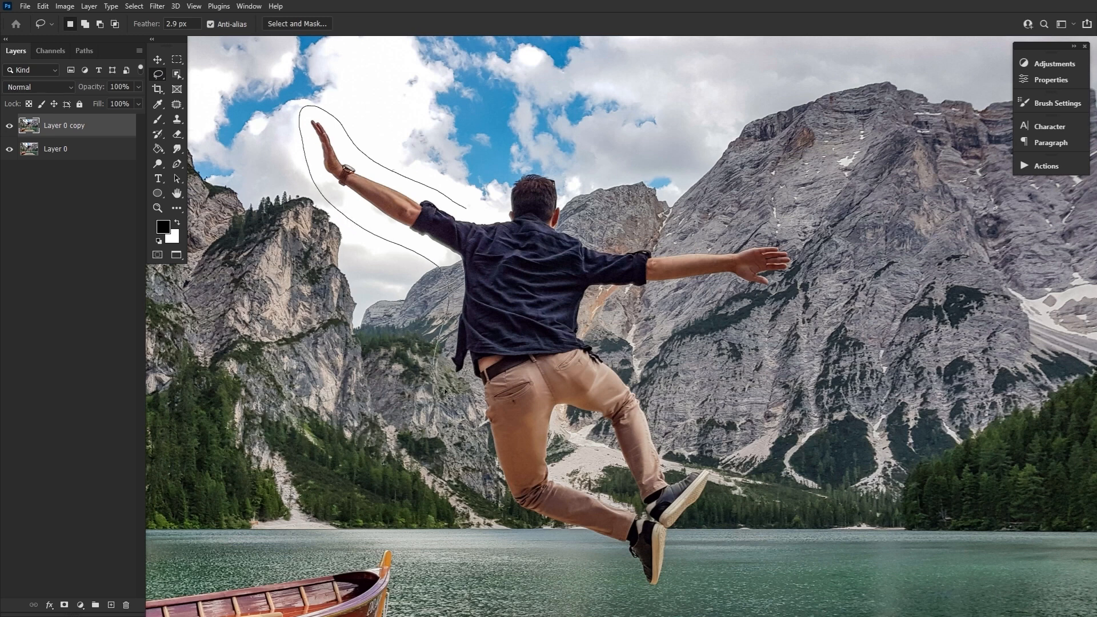
drag(483, 453, 508, 521)
mouse_move(691, 540)
mouse_down()
mouse_move(731, 469)
mouse_move(677, 436)
mouse_up()
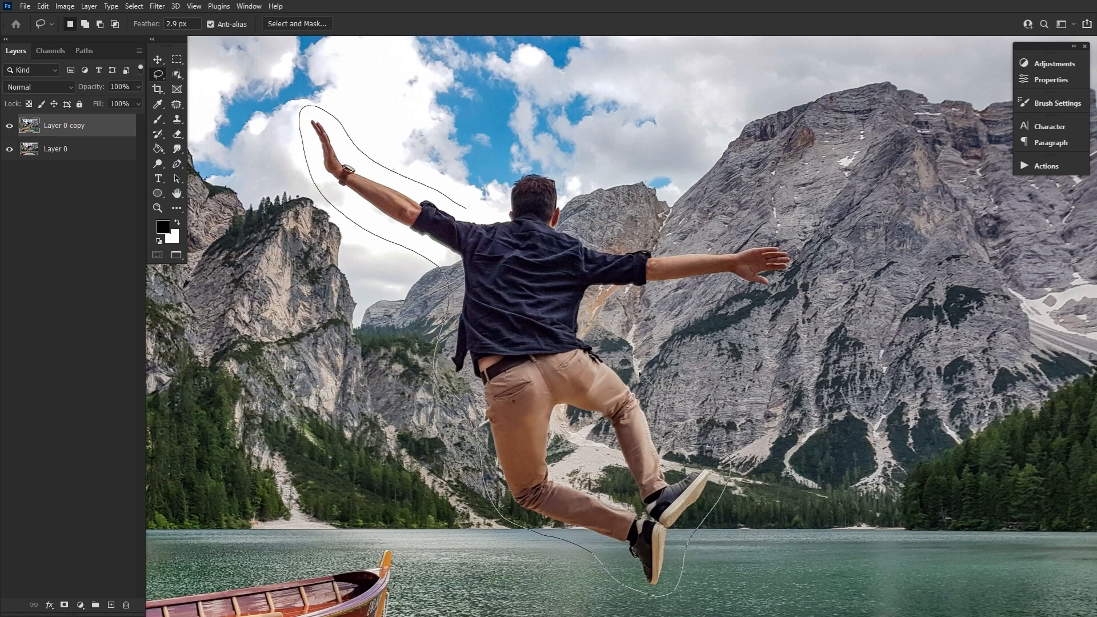
mouse_move(763, 301)
mouse_down()
mouse_move(793, 288)
mouse_move(803, 258)
mouse_up()
drag(501, 196, 496, 198)
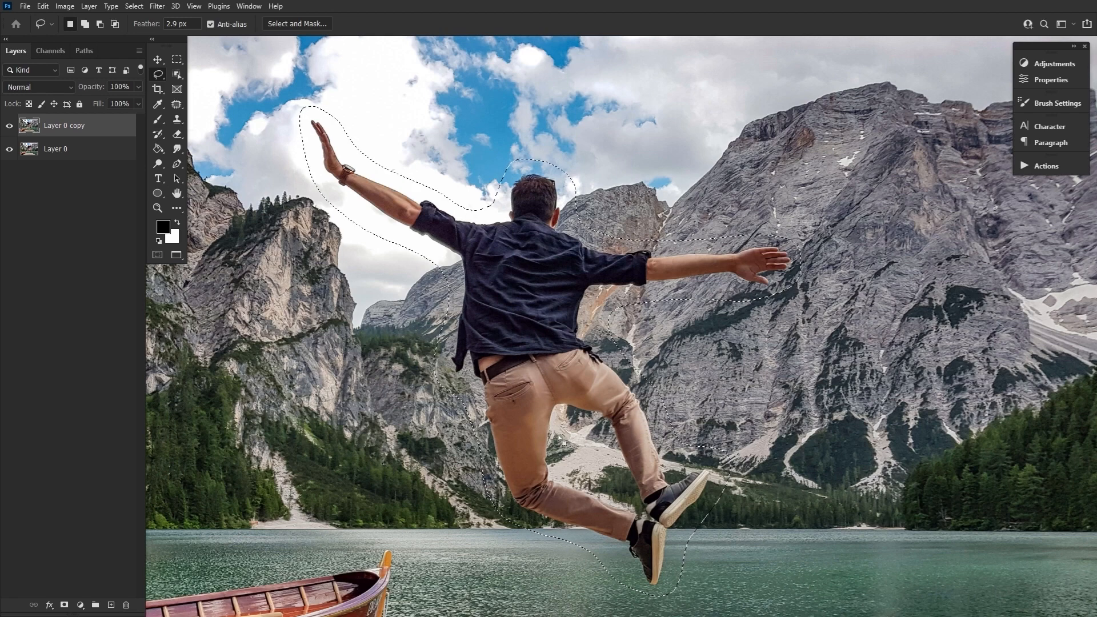
mouse_move(612, 496)
mouse_down()
mouse_move(623, 468)
mouse_move(600, 426)
mouse_move(569, 420)
mouse_move(572, 435)
mouse_up()
Fill the selected man using Content-Aware contents with Color Adaptation, Normal mode and 100% opacity, and clear the selection
click(43, 7)
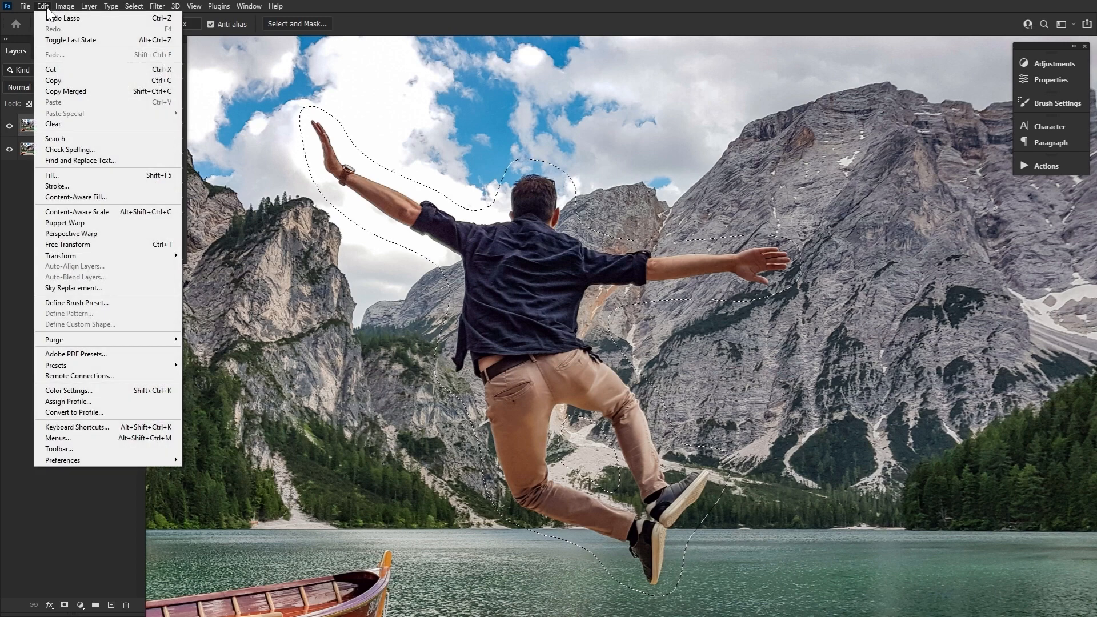
click(147, 175)
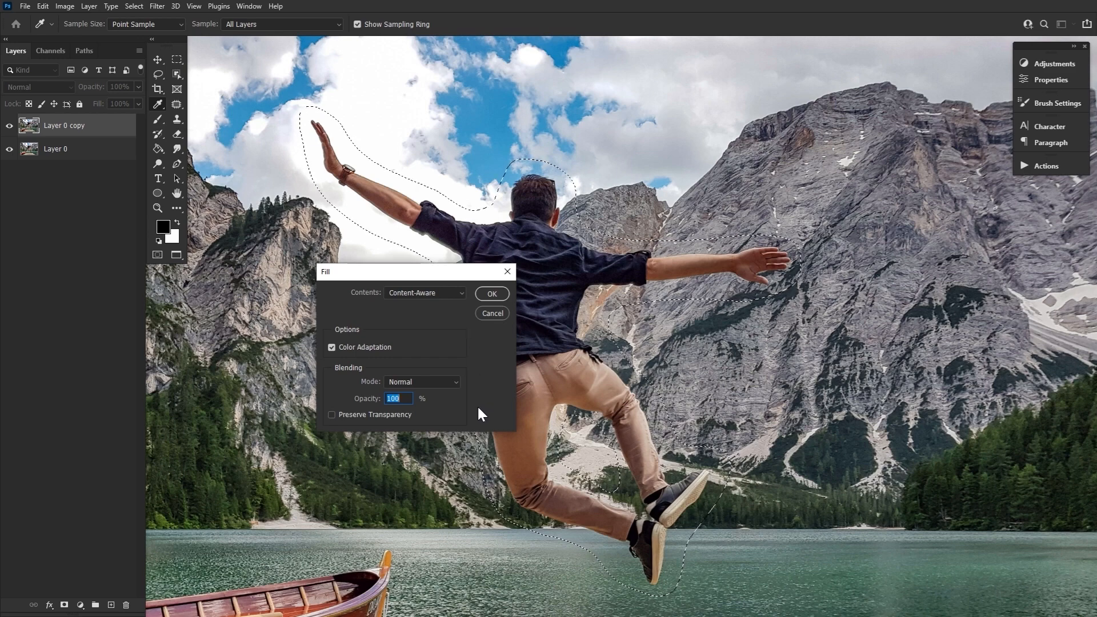
click(502, 295)
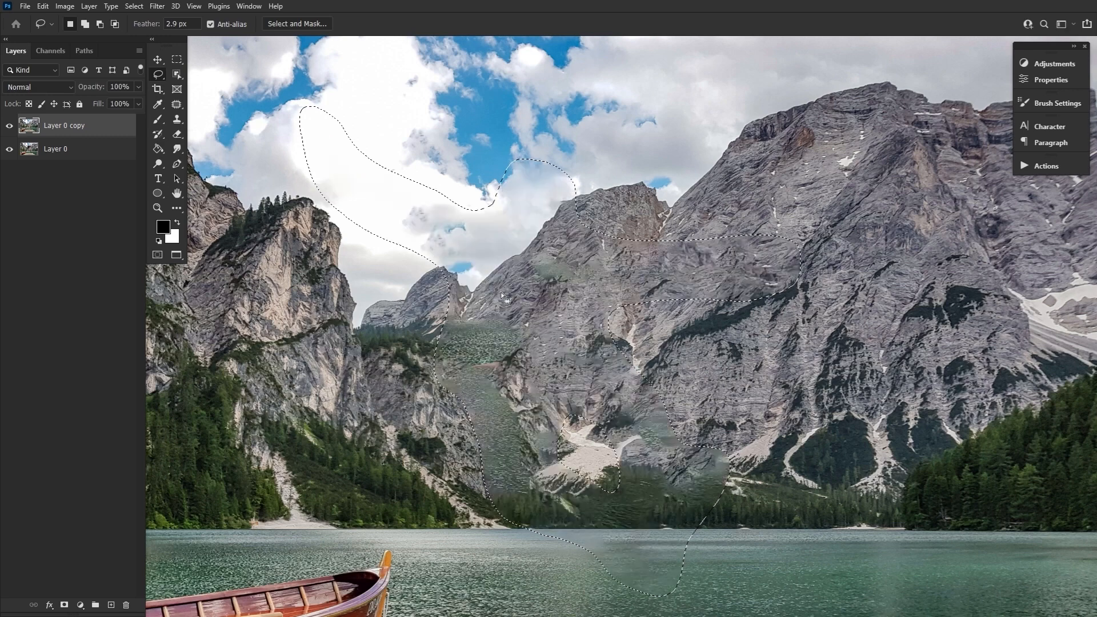
key(ctrl+d)
mouse_move(425, 442)
mouse_down()
mouse_move(503, 511)
mouse_move(560, 416)
mouse_up()
drag(459, 307, 443, 314)
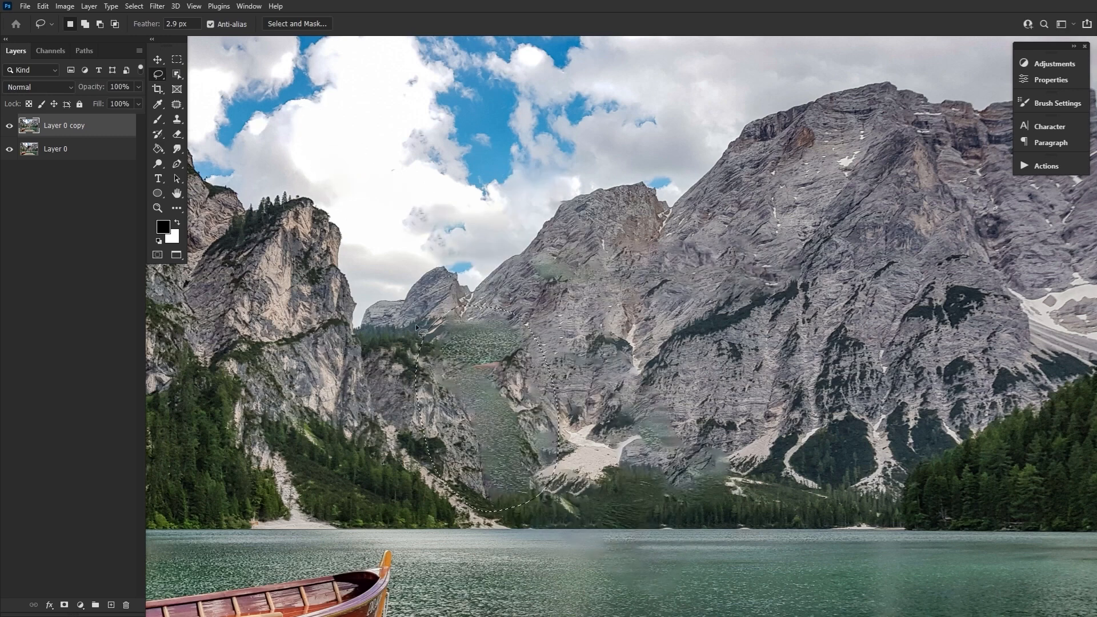
key(ctrl+d)
Add a layer mask to the filled copy and choose a round brush for painting on it
click(64, 605)
click(158, 119)
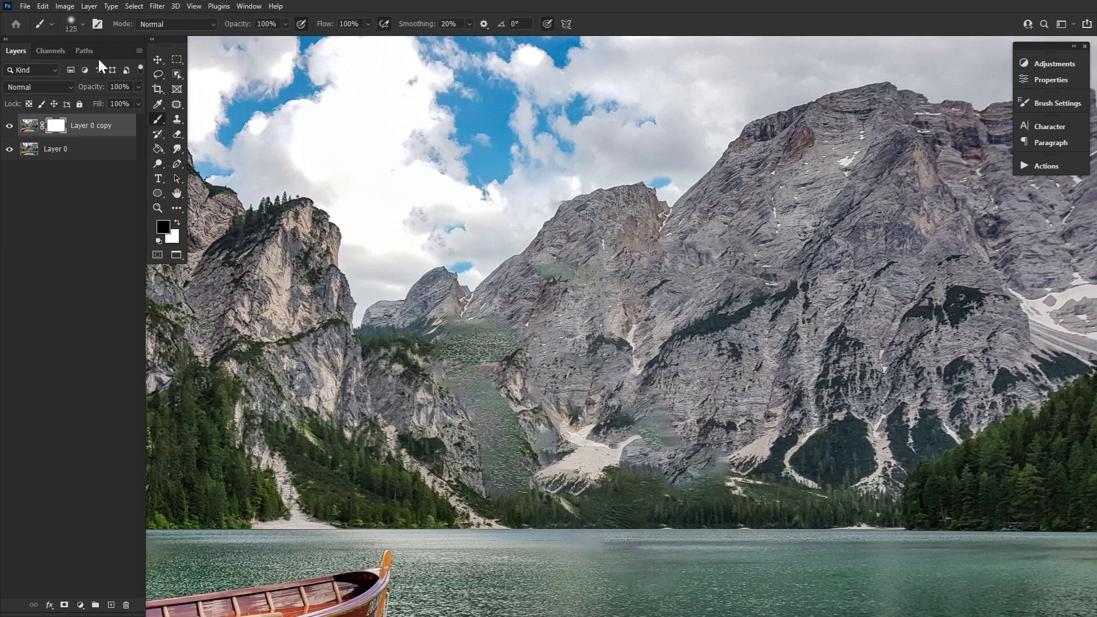
click(72, 27)
double_click(85, 194)
Paint black on the layer mask to restore the original rock and trees along the filled area's left edge
drag(444, 377, 497, 509)
key(x)
key(bracketleft)
key(bracketleft)
key(bracketleft)
key(bracketleft)
key(bracketleft)
key(x)
key(x)
key(x)
key(x)
key(x)
Restore the original slope beside the snowfield by painting the mask, correcting its edge with a white brush of size 50
mouse_move(624, 364)
mouse_down()
mouse_move(692, 486)
mouse_move(714, 473)
mouse_up()
key(x)
key(bracketleft)
mouse_move(703, 480)
mouse_down()
mouse_move(692, 492)
mouse_move(657, 446)
mouse_up()
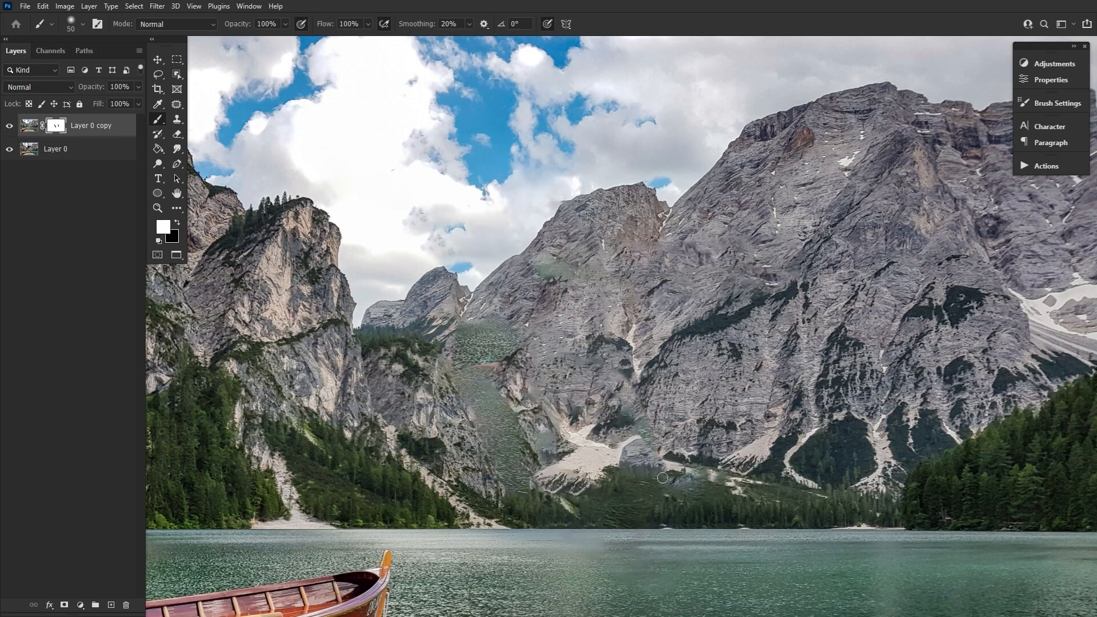
Refine the mask around the snowfield and lower slopes, alternating black and white with brush sizes up to 90
key(x)
key(bracketleft)
key(bracketleft)
key(bracketleft)
key(bracketleft)
key(bracketleft)
key(bracketleft)
key(bracketleft)
key(bracketleft)
key(x)
key(x)
key(bracketright)
key(x)
key(bracketright)
key(bracketright)
key(bracketright)
key(bracketright)
key(bracketright)
key(x)
key(x)
key(x)
key(x)
key(bracketleft)
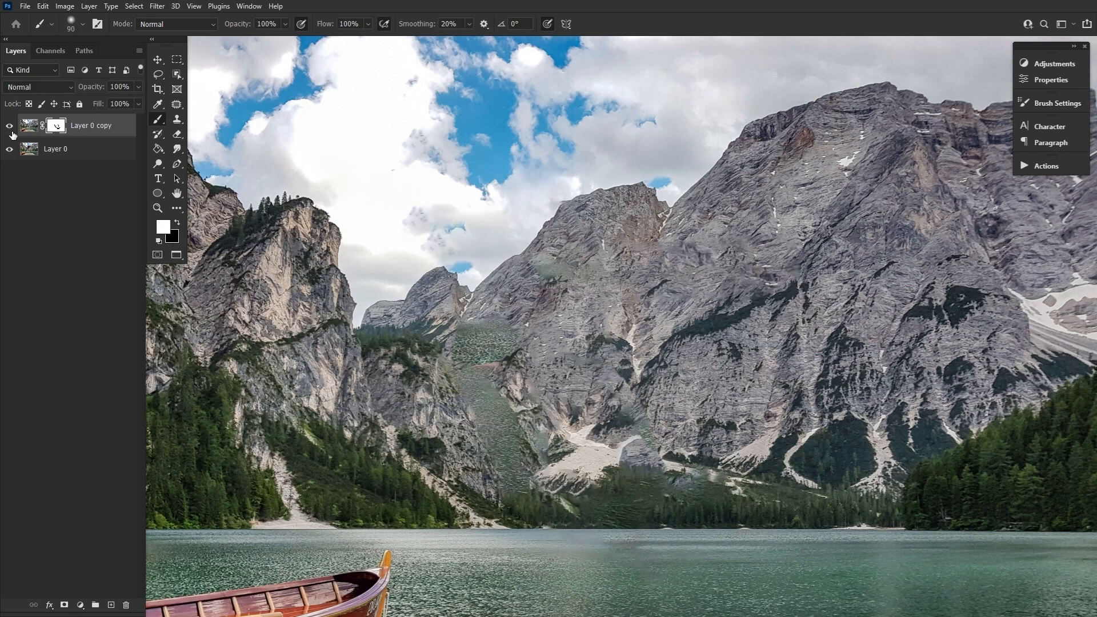
Touch up the mask's remaining edges with black and white, reducing the brush to size 15, and compare with the original photo
key(x)
key(x)
key(bracketleft)
key(x)
key(x)
key(x)
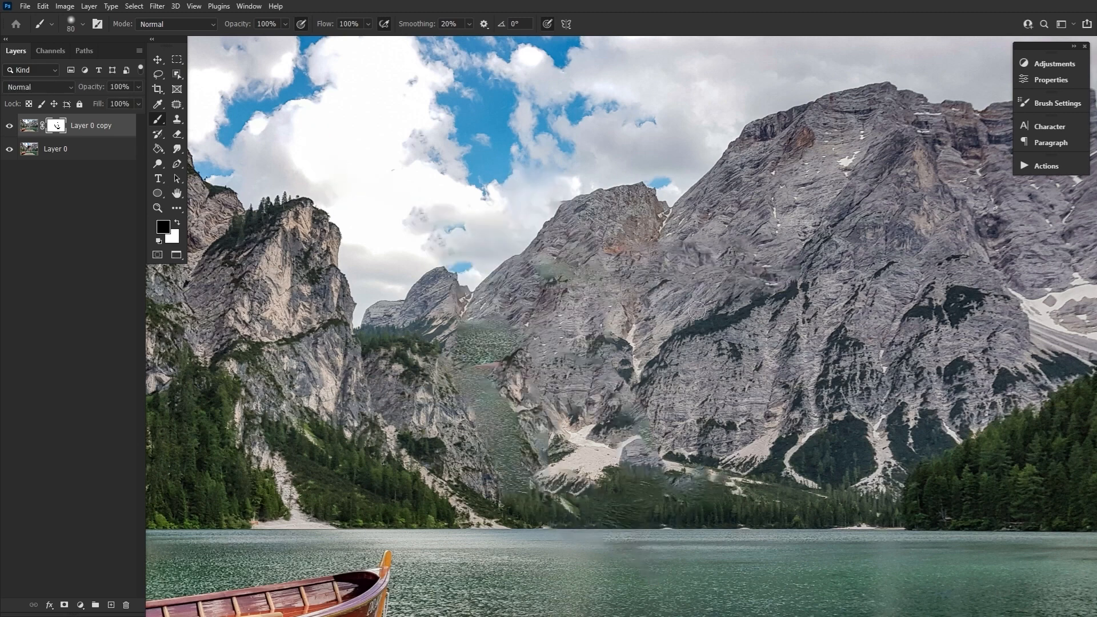
key(x)
key(bracketleft)
key(bracketleft)
key(bracketleft)
key(bracketleft)
key(bracketleft)
key(bracketleft)
key(bracketleft)
key(bracketleft)
key(bracketleft)
key(bracketleft)
key(x)
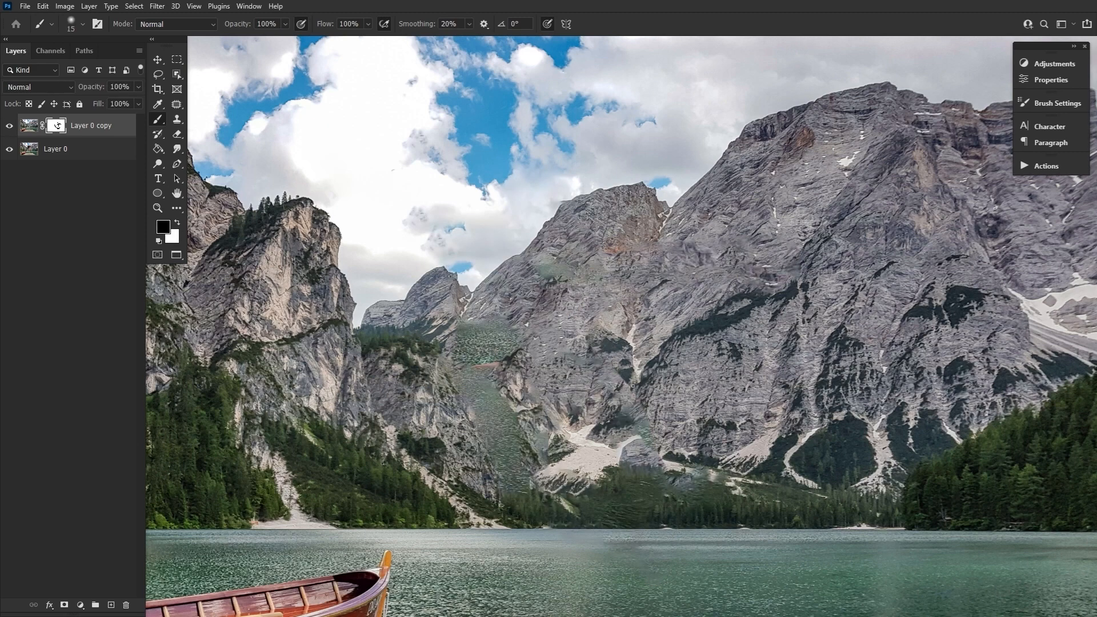
click(3, 129)
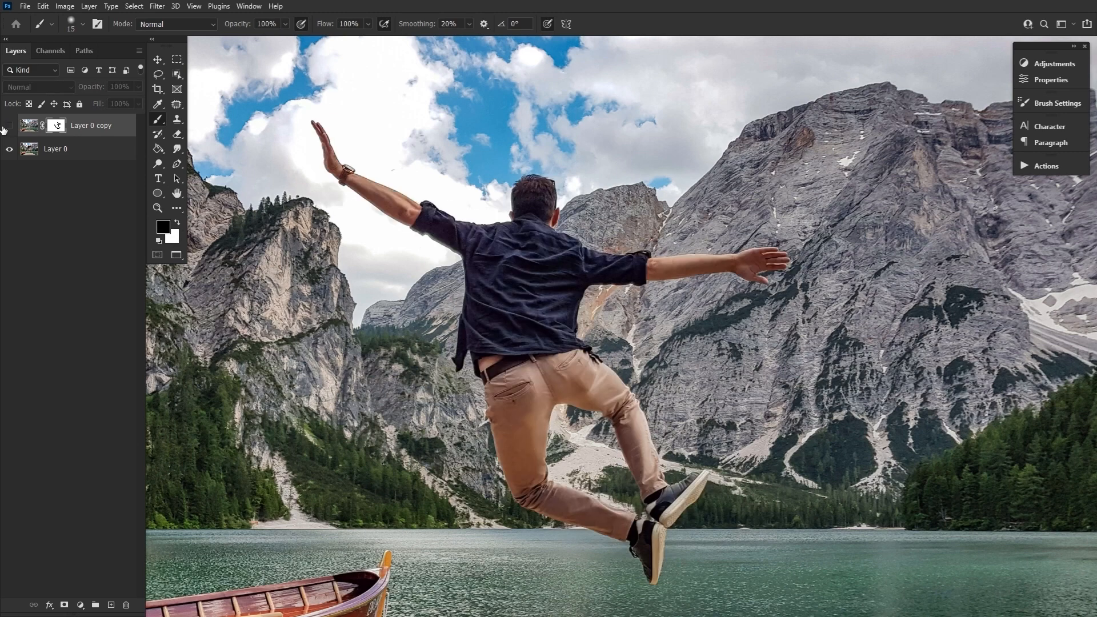
click(9, 126)
Patch the green blotches on the upper middle rock face with nearby rock texture, using the Patch tool in Content-Aware mode
click(176, 195)
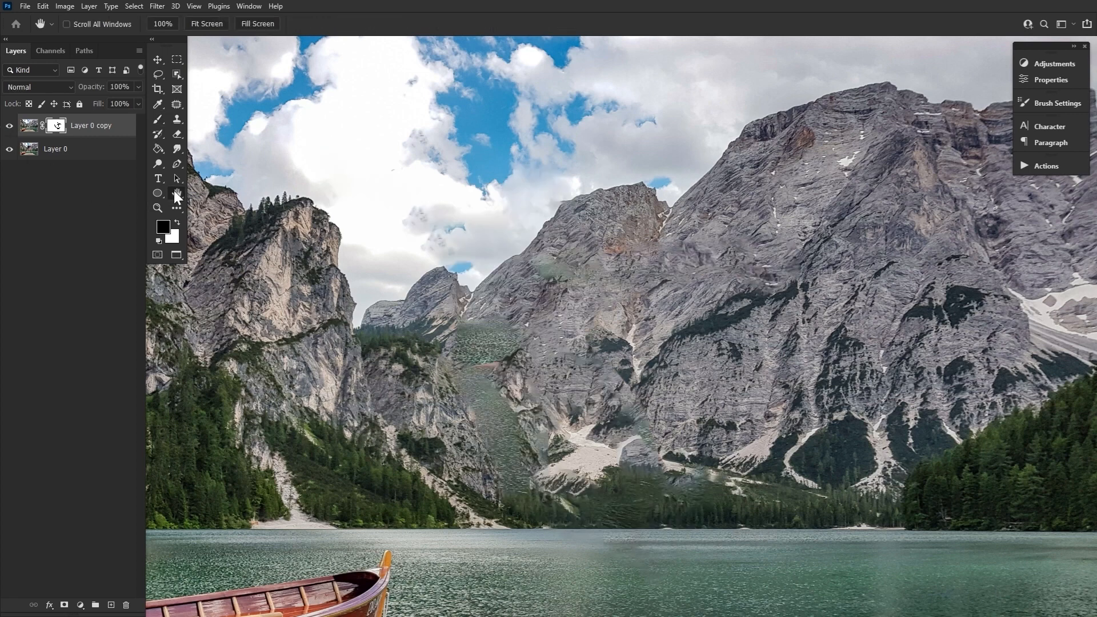
click(177, 104)
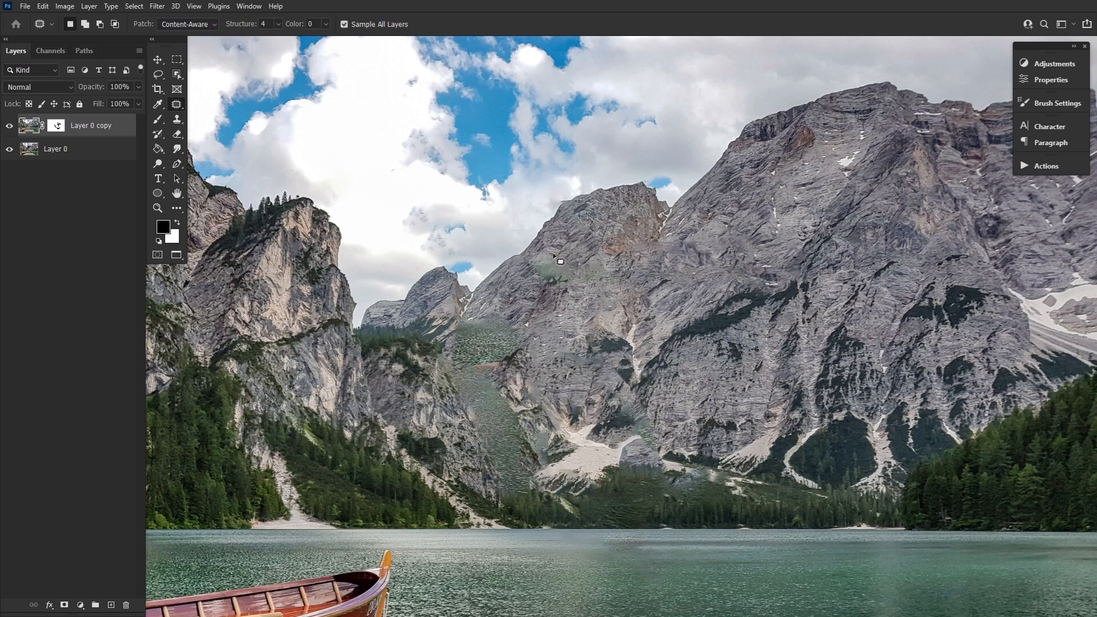
mouse_move(527, 266)
mouse_down()
mouse_move(560, 286)
mouse_move(576, 259)
mouse_move(547, 247)
mouse_move(550, 283)
mouse_move(533, 312)
mouse_up()
key(ctrl+d)
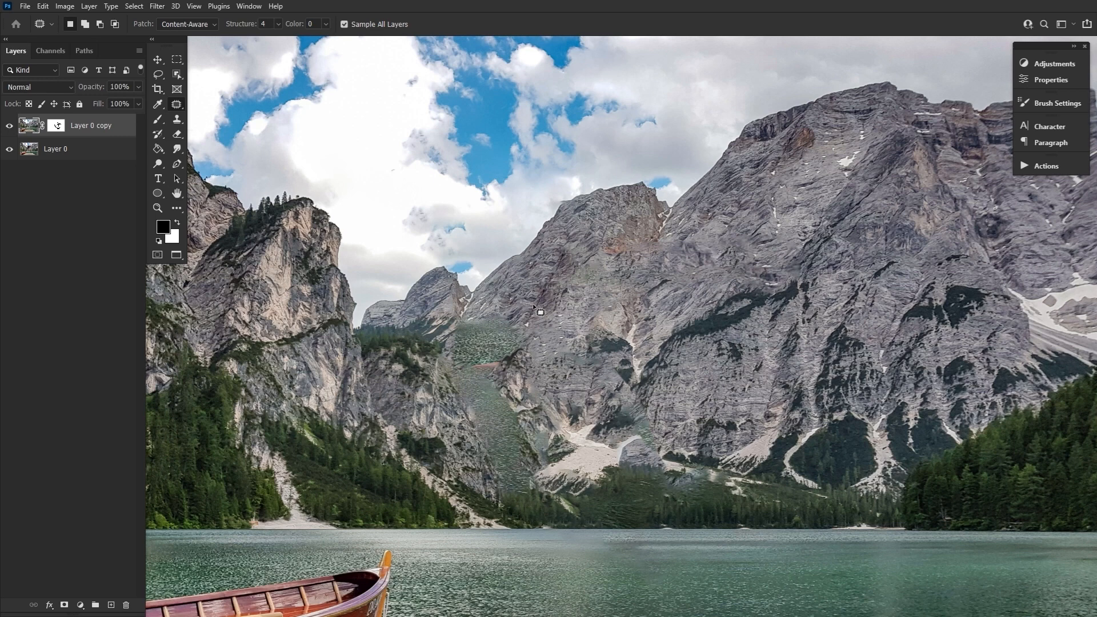
drag(540, 312, 562, 317)
drag(572, 261, 553, 389)
key(ctrl+d)
mouse_move(553, 250)
mouse_down()
mouse_move(546, 250)
mouse_move(569, 237)
mouse_move(523, 288)
mouse_move(537, 281)
mouse_move(552, 403)
mouse_up()
key(ctrl+d)
key(ctrl+d)
key(ctrl+d)
Patch the green and reddish leftovers on the slope below the small peak with matching rock texture
mouse_move(541, 280)
mouse_down()
mouse_move(521, 274)
mouse_move(456, 372)
mouse_move(509, 310)
mouse_up()
mouse_move(474, 360)
mouse_down()
mouse_move(551, 357)
mouse_move(537, 323)
mouse_move(461, 346)
mouse_up()
key(ctrl+d)
drag(493, 417, 540, 414)
key(ctrl+d)
mouse_move(469, 343)
mouse_down()
mouse_move(454, 365)
mouse_move(468, 345)
mouse_up()
mouse_move(466, 361)
mouse_down()
mouse_move(493, 366)
mouse_move(472, 372)
mouse_up()
key(ctrl+d)
key(ctrl+d)
mouse_move(478, 390)
mouse_down()
mouse_move(463, 352)
mouse_move(490, 367)
mouse_up()
key(ctrl+d)
Replace the smeared green strip running down to the snowfield with clean rock texture using the Patch tool
drag(584, 289, 540, 423)
mouse_move(508, 333)
mouse_down()
mouse_move(507, 343)
mouse_move(543, 330)
mouse_up()
key(ctrl+d)
drag(446, 596, 530, 435)
drag(561, 517, 554, 467)
drag(554, 418, 557, 418)
drag(551, 407, 517, 364)
key(ctrl+d)
mouse_move(550, 403)
mouse_down()
mouse_move(563, 393)
mouse_move(551, 403)
mouse_up()
drag(551, 394, 547, 370)
key(ctrl+d)
Patch the mismatched grey and blurred areas between the rock gully and the snowfield's far side
drag(650, 357, 656, 354)
drag(656, 379, 567, 395)
key(ctrl+d)
key(ctrl+d)
drag(658, 487, 666, 445)
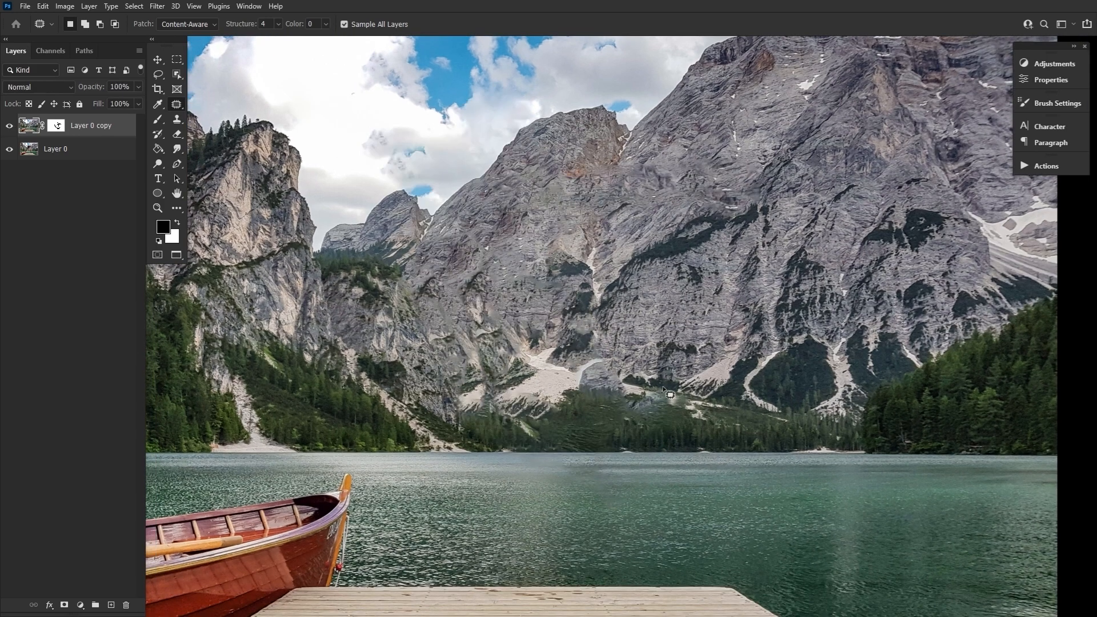
drag(606, 361, 545, 379)
key(ctrl+d)
drag(647, 393, 652, 395)
key(ctrl+d)
mouse_move(637, 404)
mouse_down()
mouse_move(638, 446)
mouse_move(652, 409)
mouse_move(568, 385)
mouse_up()
key(ctrl+d)
Patch the remaining artifacts around the snowfield's lower edge and compare the retouched layer with the original photo
drag(680, 478, 619, 492)
drag(535, 392, 542, 404)
click(660, 459)
drag(613, 411, 616, 411)
mouse_move(609, 414)
mouse_down()
mouse_move(515, 394)
mouse_move(537, 395)
mouse_move(521, 403)
mouse_up()
click(714, 486)
drag(515, 402, 508, 393)
drag(485, 483, 560, 471)
click(9, 126)
click(10, 125)
Patch the visible seams on the rock slope beside and above the snowfield
key(ctrl+d)
mouse_move(498, 407)
mouse_down()
mouse_move(548, 397)
mouse_move(506, 410)
mouse_up()
mouse_move(498, 409)
mouse_down()
mouse_move(477, 404)
mouse_move(576, 399)
mouse_move(574, 455)
mouse_up()
key(ctrl+d)
mouse_move(565, 385)
mouse_down()
mouse_move(610, 429)
mouse_move(567, 385)
mouse_up()
drag(577, 414, 625, 339)
key(ctrl+d)
mouse_move(544, 482)
mouse_down()
mouse_move(521, 455)
mouse_move(517, 422)
mouse_move(520, 437)
mouse_up()
key(ctrl+d)
Patch the leftover flaws along the foot of the mountain near the tree line and compare with the original photo
mouse_move(572, 389)
mouse_down()
mouse_move(520, 430)
mouse_move(486, 405)
mouse_up()
drag(499, 437, 542, 437)
key(ctrl+d)
drag(552, 517, 649, 552)
mouse_move(589, 456)
mouse_down()
mouse_move(600, 486)
mouse_move(649, 477)
mouse_up()
key(ctrl+d)
mouse_move(617, 510)
mouse_down()
mouse_move(571, 456)
mouse_move(523, 452)
mouse_up()
key(ctrl+d)
drag(569, 485, 634, 442)
click(10, 125)
click(10, 125)
Inspect the retouched mountain background and compare it with the original by toggling the copy's visibility
drag(583, 343, 543, 463)
click(9, 126)
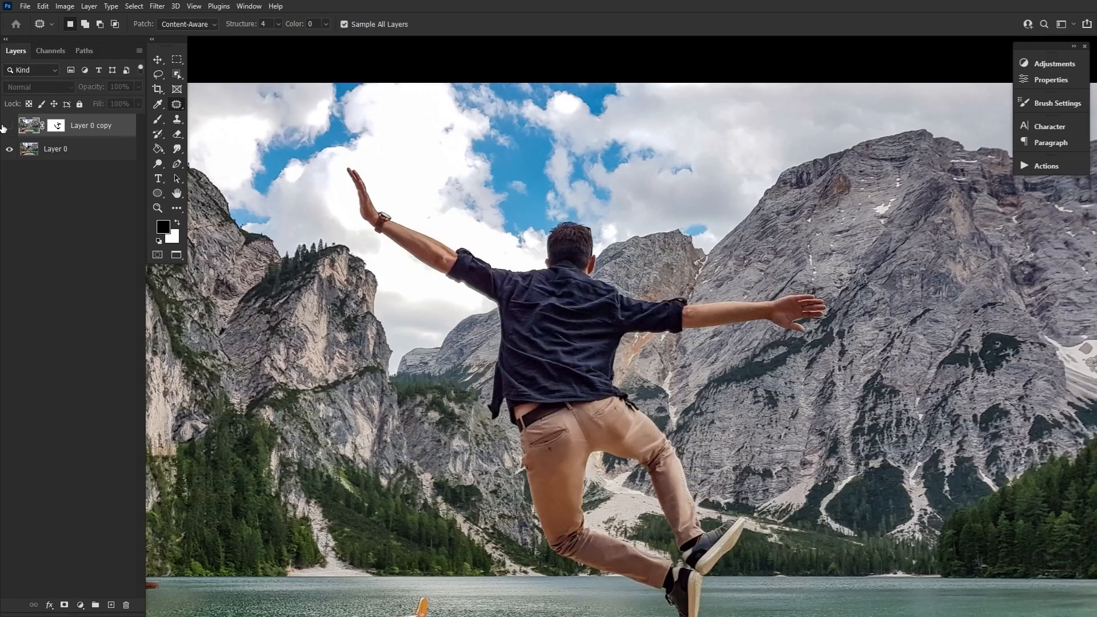
click(9, 126)
drag(571, 354, 371, 328)
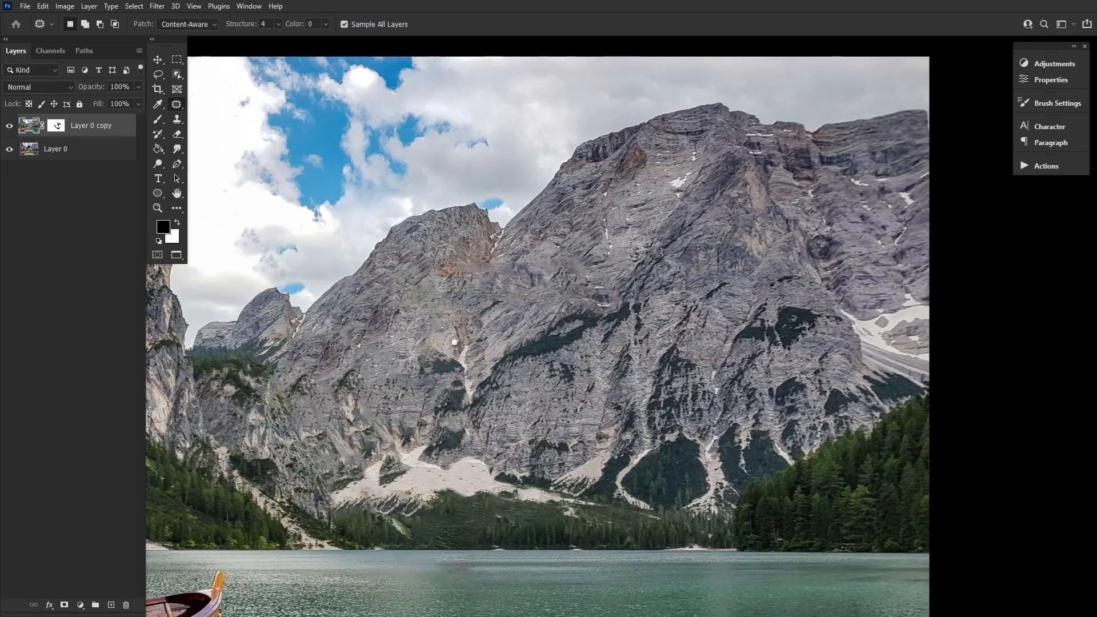
drag(435, 462, 542, 410)
drag(404, 333, 466, 365)
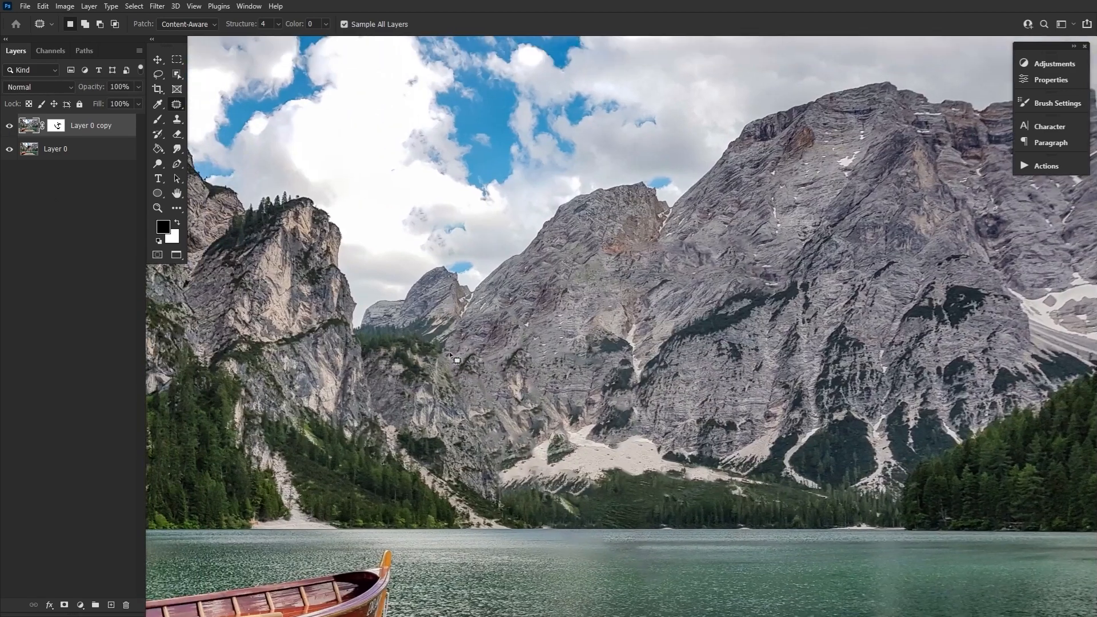
Duplicate the original Layer 0, place the duplicate above the retouched copy and hide it
click(174, 194)
click(69, 156)
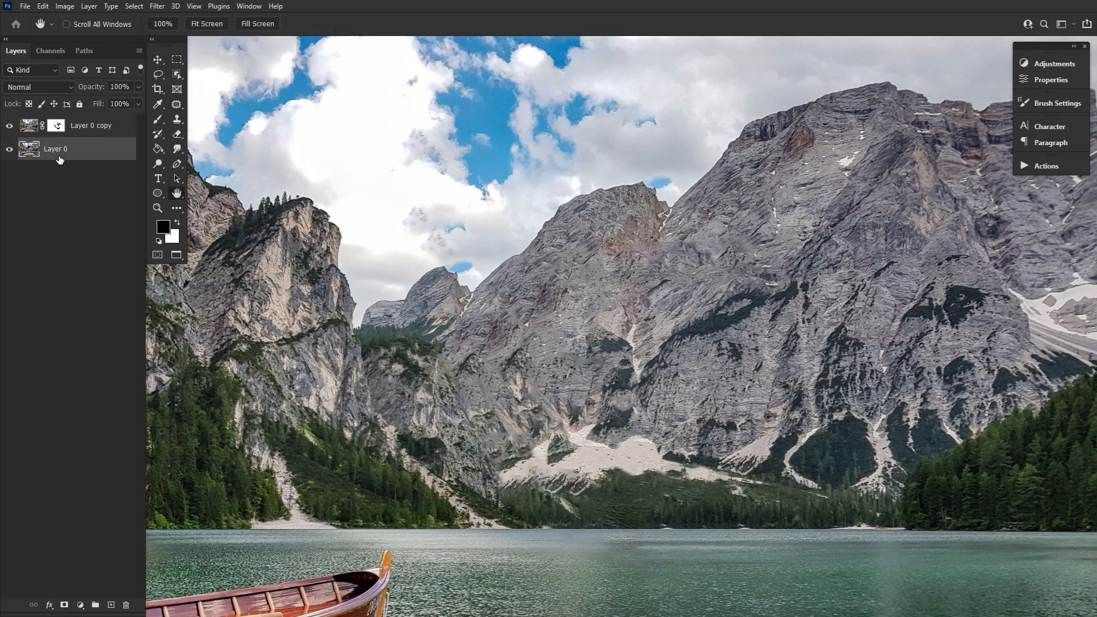
drag(100, 154, 54, 128)
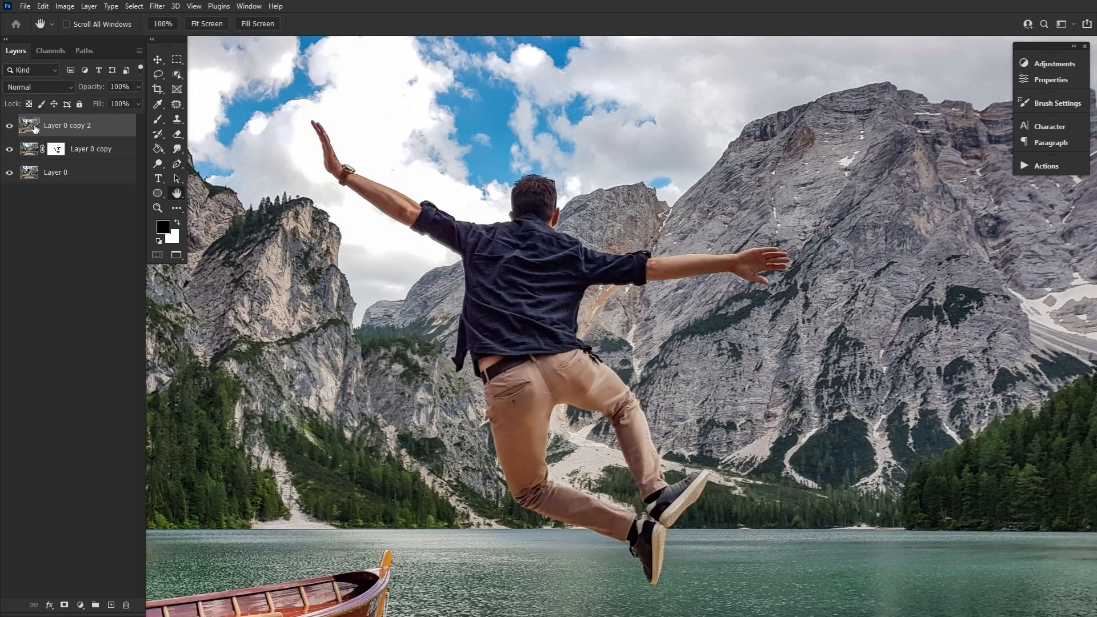
click(8, 126)
Merge the masked Layer 0 copy and Layer 0 into a single layer
click(91, 158)
shift+click(98, 174)
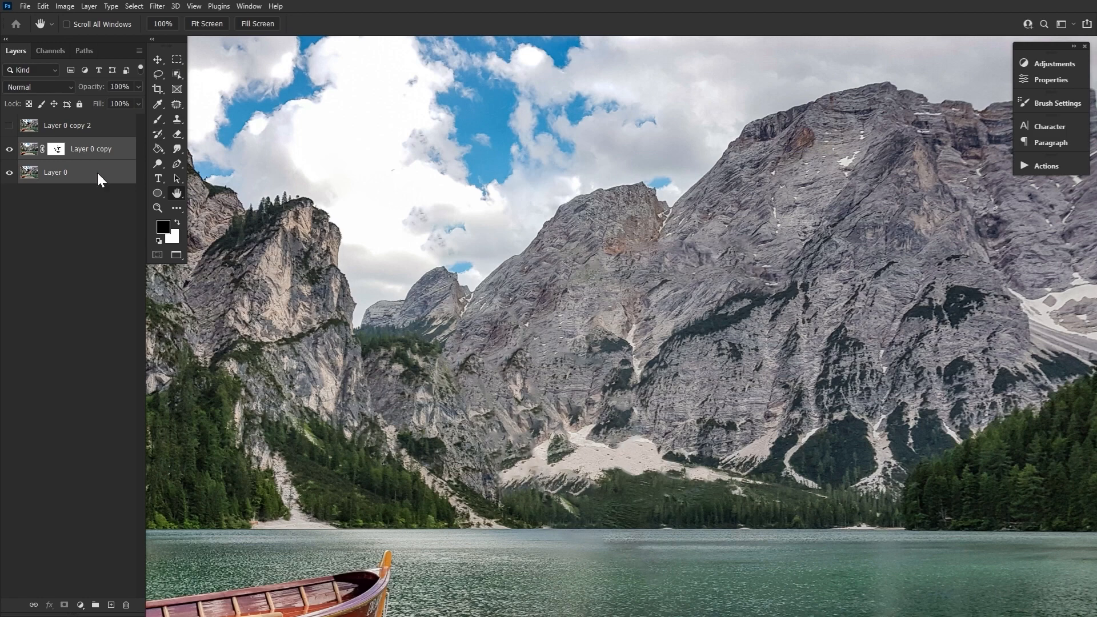
right_click(98, 175)
click(144, 476)
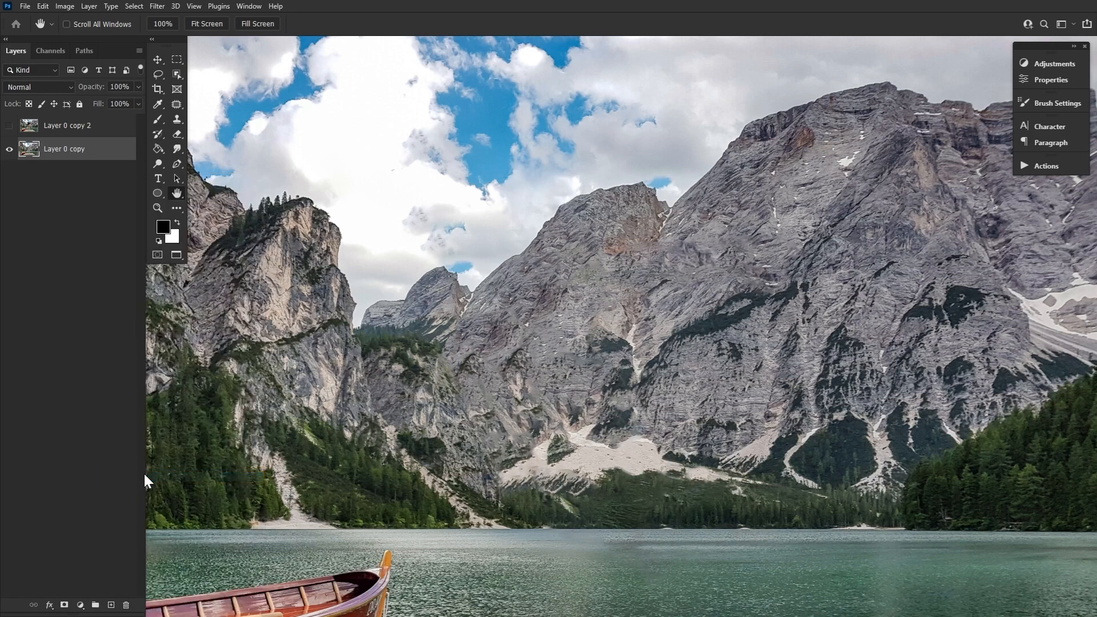
Patch the flaws on the merged layer where the snowfield's lower edge meets the trees, using the content-aware Patch tool
click(176, 106)
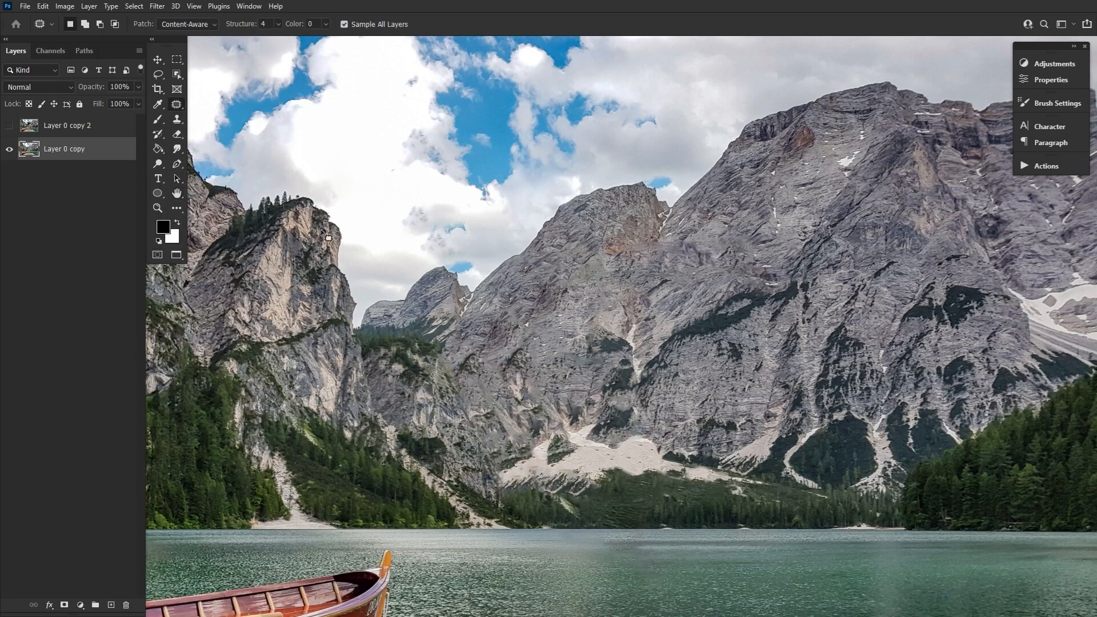
drag(599, 474, 521, 389)
click(158, 208)
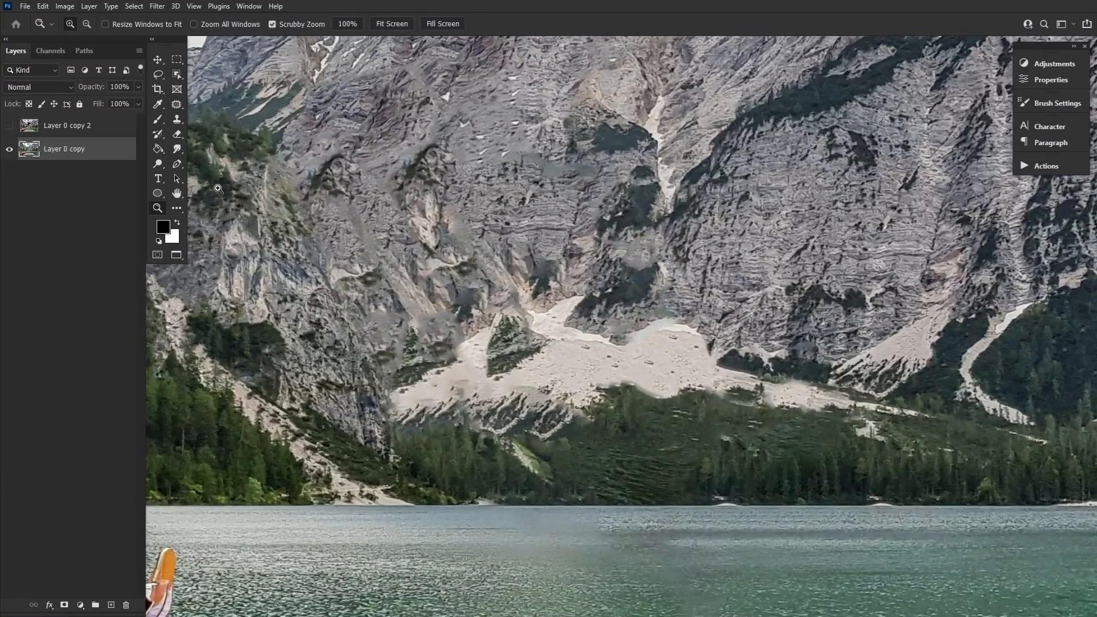
click(176, 105)
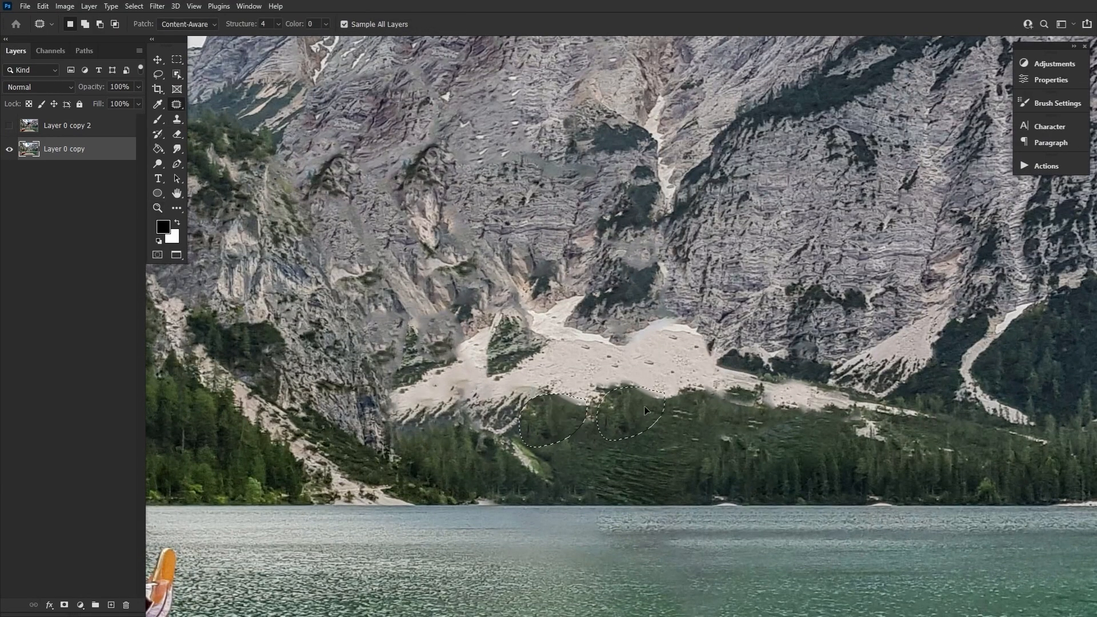
drag(655, 425, 752, 449)
drag(578, 371, 582, 362)
mouse_move(611, 369)
mouse_down()
mouse_move(654, 363)
mouse_move(670, 342)
mouse_move(687, 393)
mouse_up()
key(ctrl+d)
Patch the blotches inside the snowfield and along its upper edge with clean snow texture
drag(595, 355, 600, 361)
mouse_move(595, 375)
mouse_down()
mouse_move(668, 396)
mouse_move(593, 350)
mouse_up()
key(ctrl+d)
drag(624, 338, 663, 341)
drag(584, 468, 664, 451)
drag(699, 327, 704, 332)
drag(709, 334, 660, 316)
key(ctrl+d)
Patch the smeared areas of the forested slope below the snowfield and the remaining marks in the snow
drag(713, 426, 761, 496)
mouse_move(620, 355)
mouse_down()
mouse_move(642, 377)
mouse_move(678, 355)
mouse_move(698, 363)
mouse_move(681, 376)
mouse_up()
key(ctrl+d)
key(ctrl+d)
mouse_move(644, 466)
mouse_down()
mouse_move(580, 484)
mouse_move(696, 402)
mouse_up()
drag(656, 327, 716, 335)
key(ctrl+d)
Patch the leftover flaws at the snowfield's lower-left edge and on the rock slope just above it
drag(742, 360, 735, 363)
drag(586, 304, 371, 615)
drag(158, 463, 576, 383)
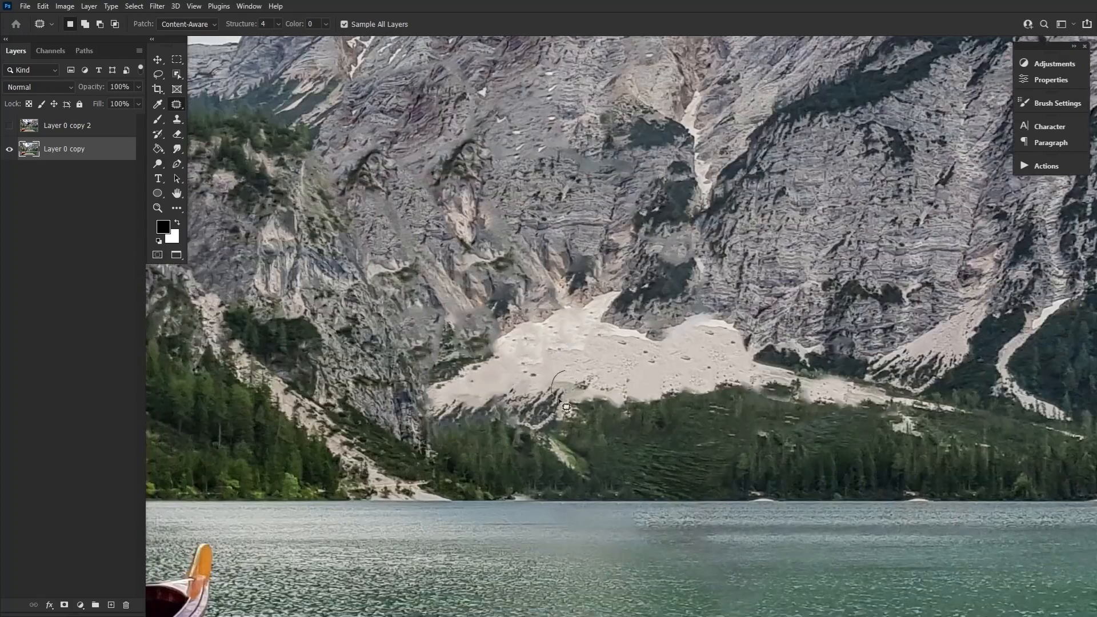
drag(342, 387, 656, 470)
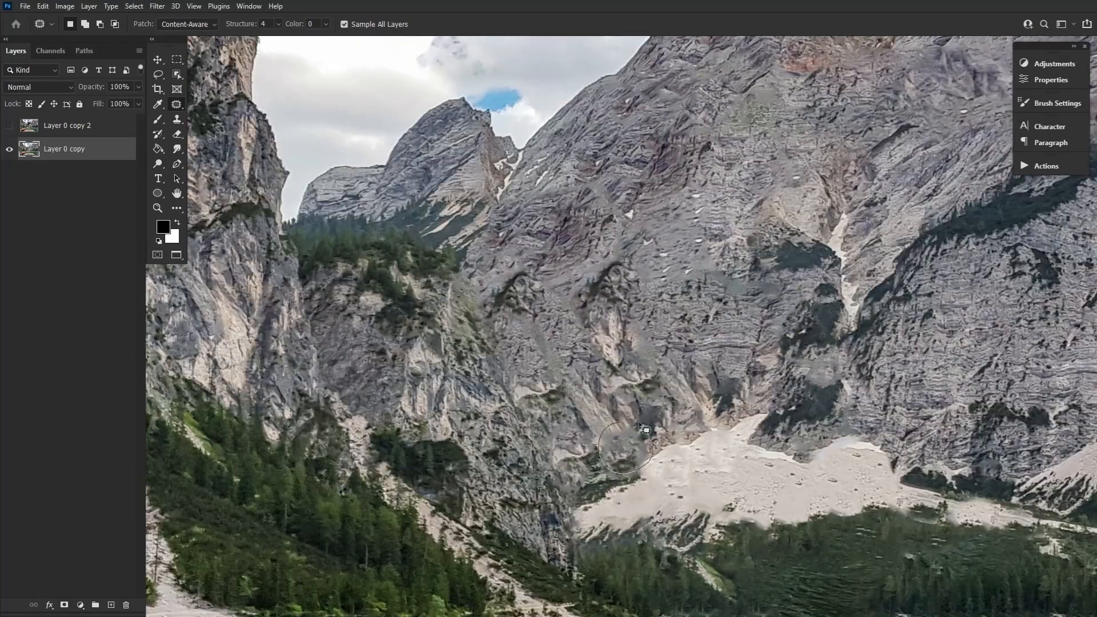